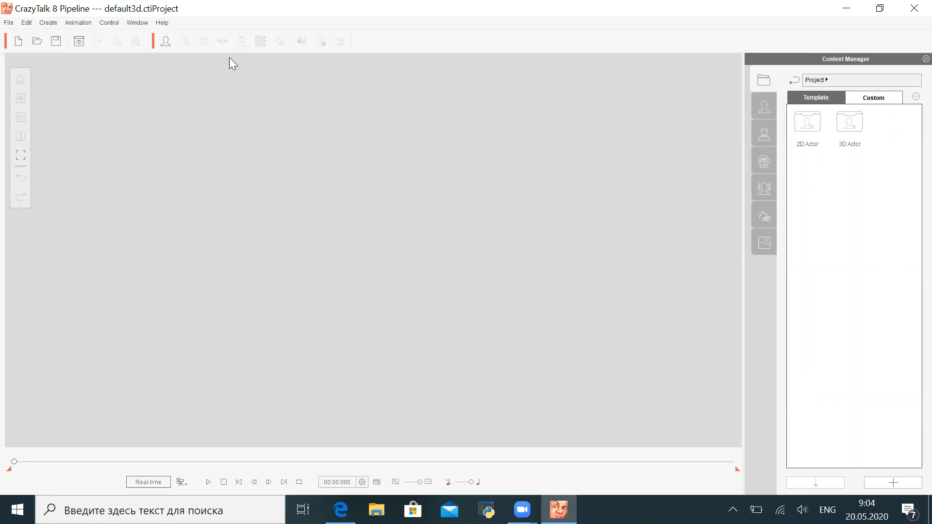
# Create a new 2D actor from the woman's portrait photo on the desktop, accepting the image without any processing
pyautogui.click(164, 43)
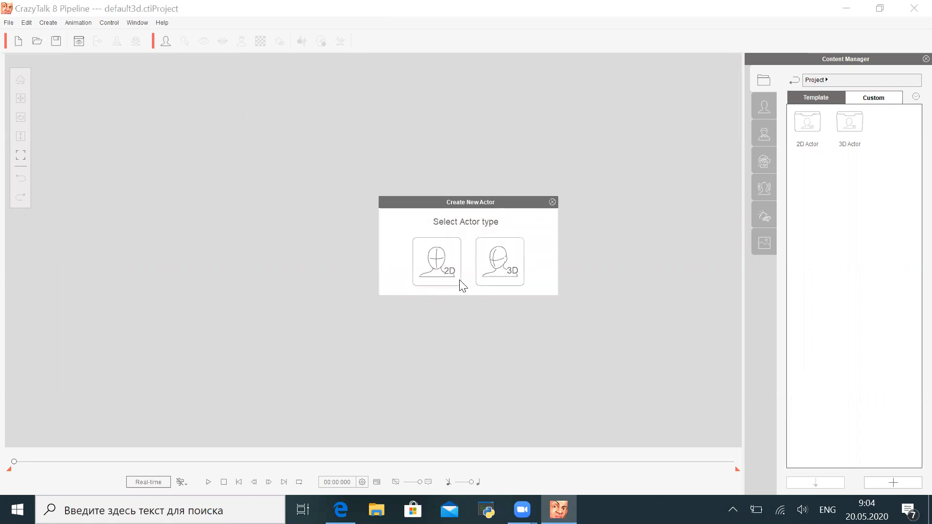
pyautogui.click(430, 254)
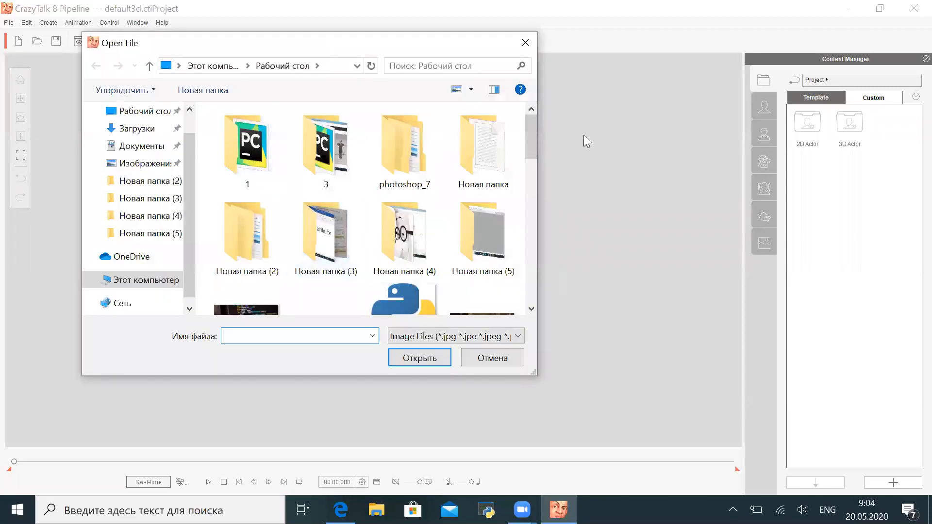
pyautogui.moveTo(537, 129); pyautogui.dragTo(532, 236)
pyautogui.doubleClick(336, 195)
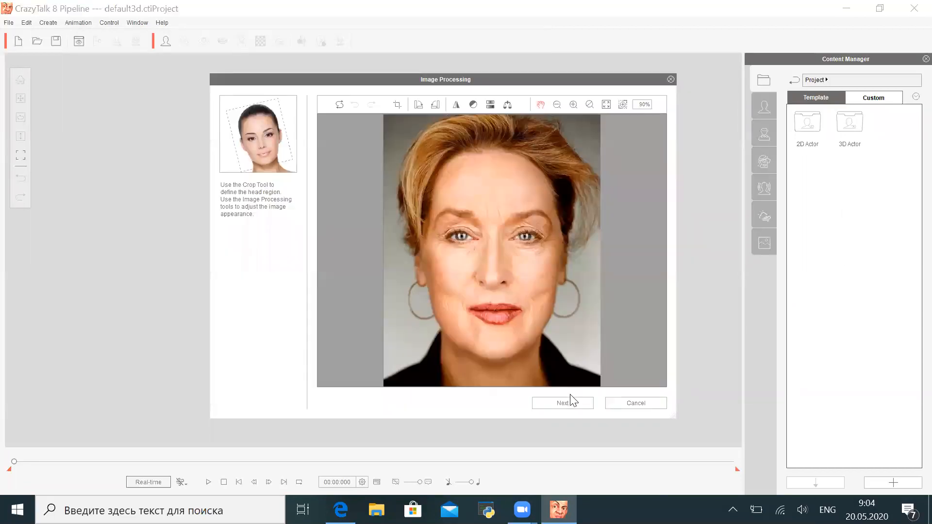
pyautogui.click(570, 399)
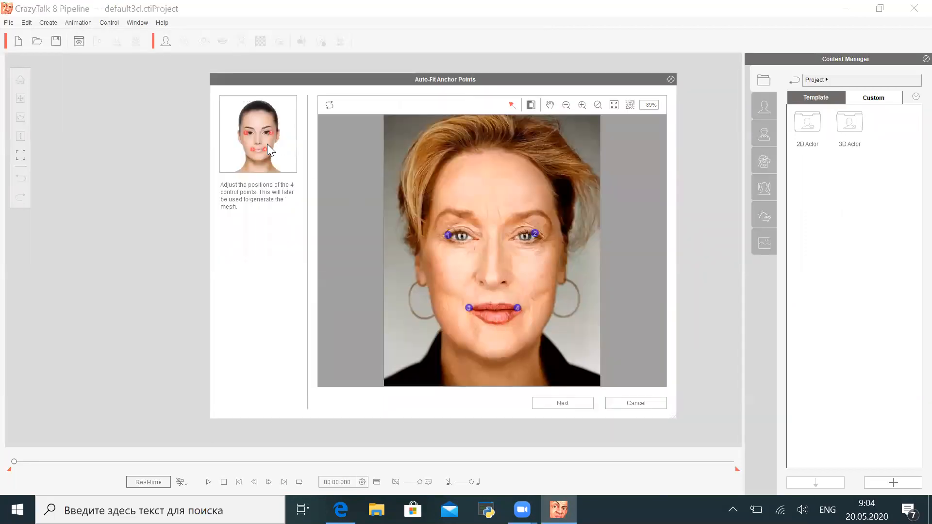
# Align the four auto-fit anchor points with the outer eye corners and mouth corners, and accept them
pyautogui.click(583, 109)
pyautogui.click(582, 107)
pyautogui.click(583, 106)
pyautogui.click(582, 106)
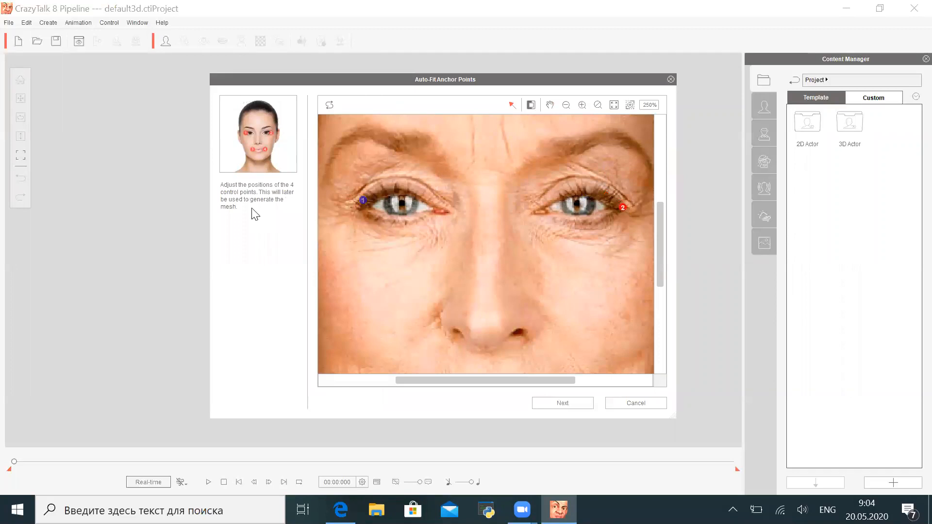
pyautogui.click(363, 204)
pyautogui.moveTo(661, 226); pyautogui.dragTo(667, 328)
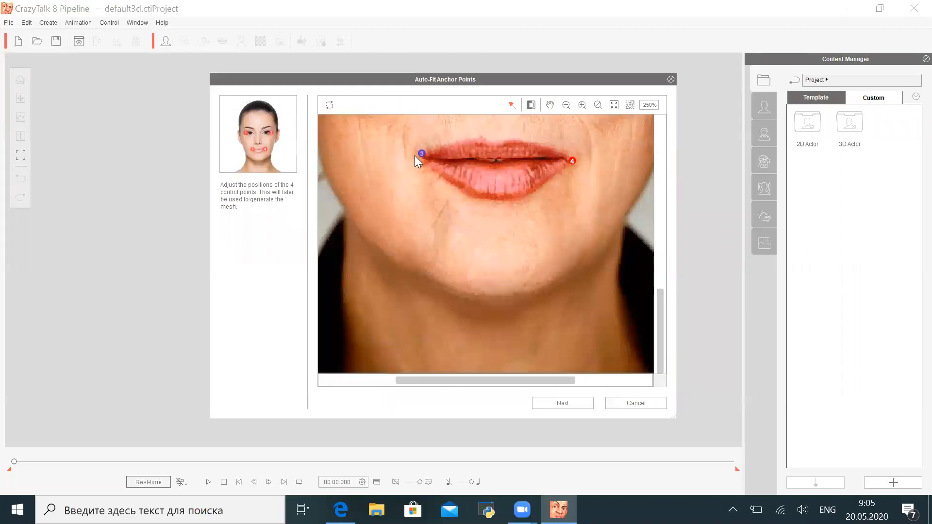
pyautogui.click(573, 402)
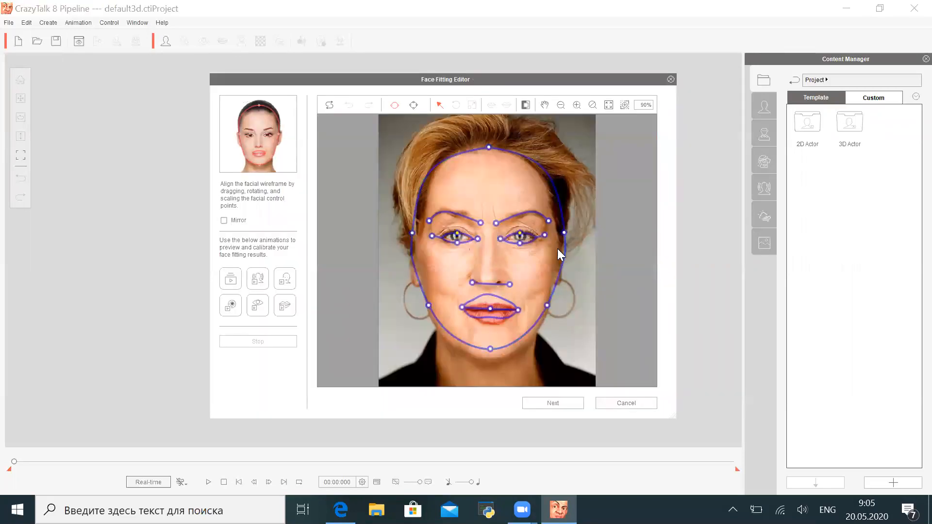
# Fit the facial wireframe's outline to the chin, jaw sides, forehead and temple, and finish creating the actor
pyautogui.click(492, 350)
pyautogui.moveTo(493, 358); pyautogui.dragTo(493, 361)
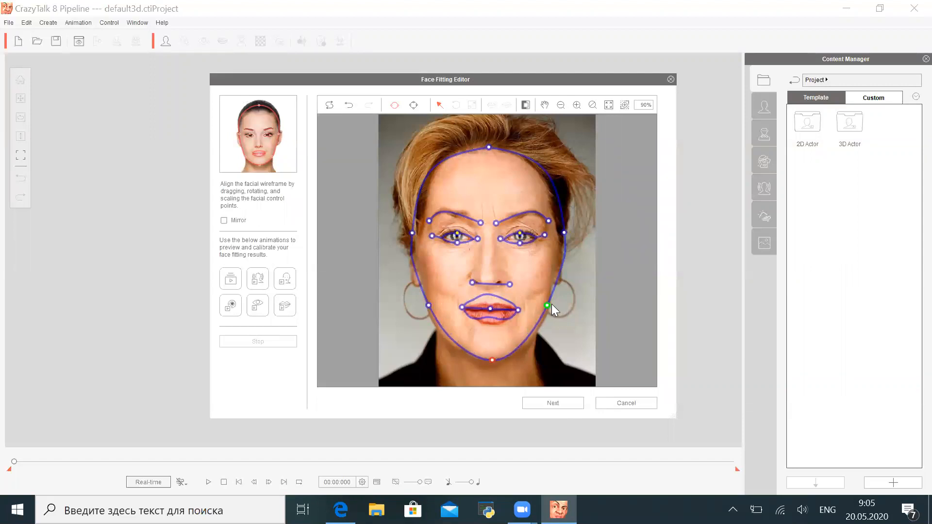
pyautogui.click(550, 306)
pyautogui.moveTo(550, 306); pyautogui.dragTo(550, 309)
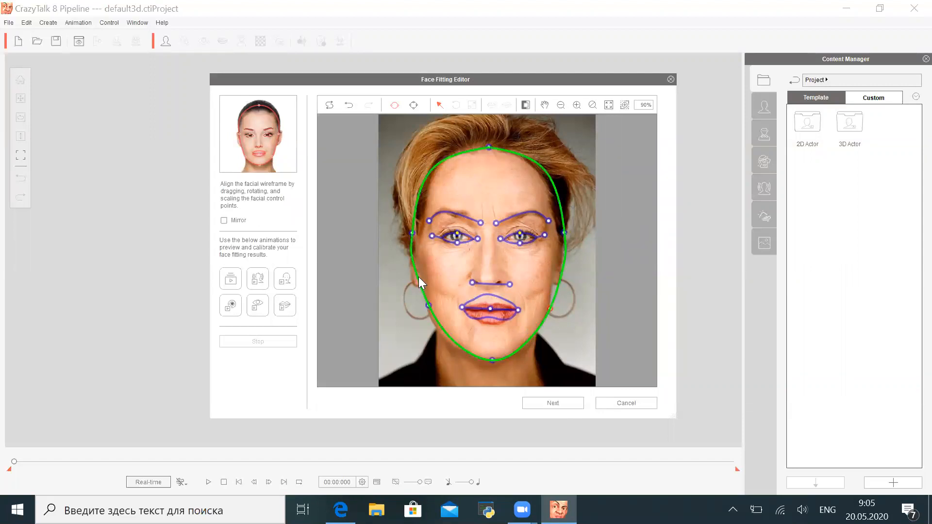
pyautogui.moveTo(428, 308); pyautogui.dragTo(425, 310)
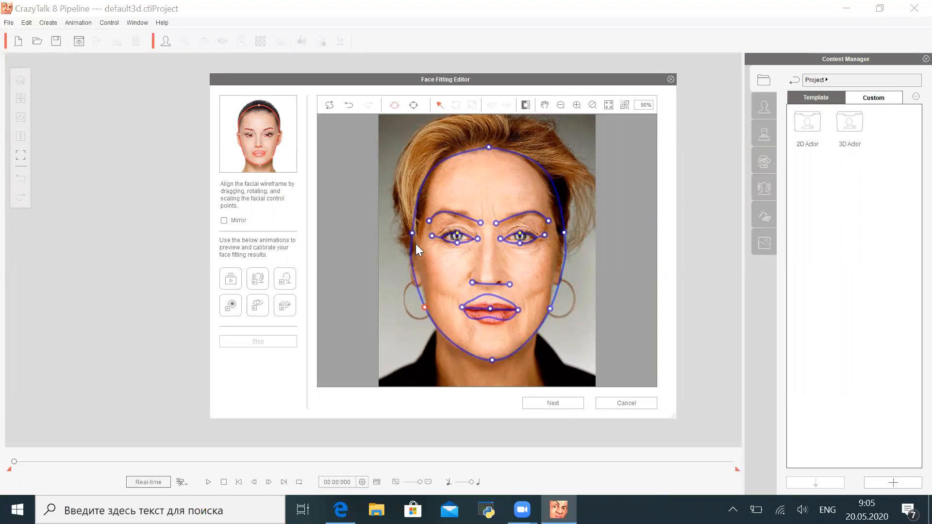
pyautogui.moveTo(486, 147); pyautogui.dragTo(485, 143)
pyautogui.moveTo(564, 237); pyautogui.dragTo(567, 230)
pyautogui.click(562, 404)
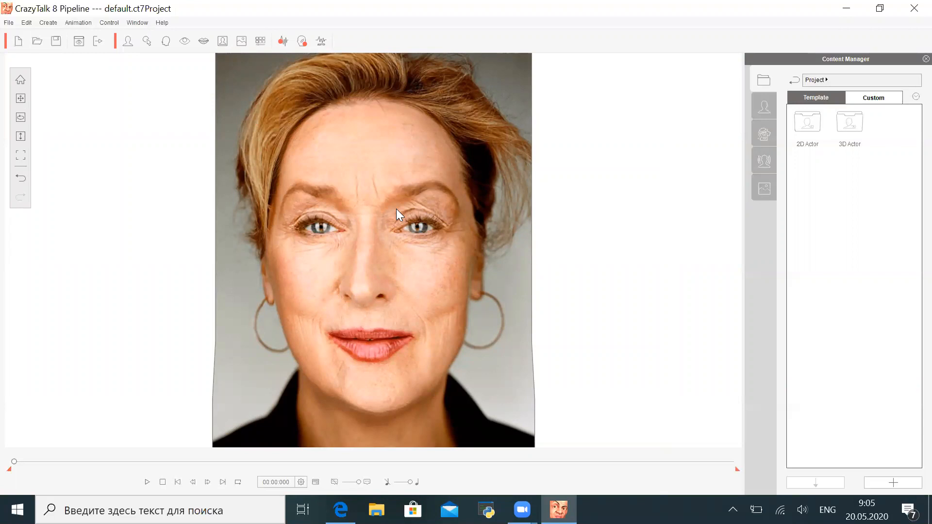
# Import the audio file "WhatsApp Ptt 2020-05-20 at 08.32.39.mp3" for the actor with the Talk Mode auto motion
pyautogui.click(288, 43)
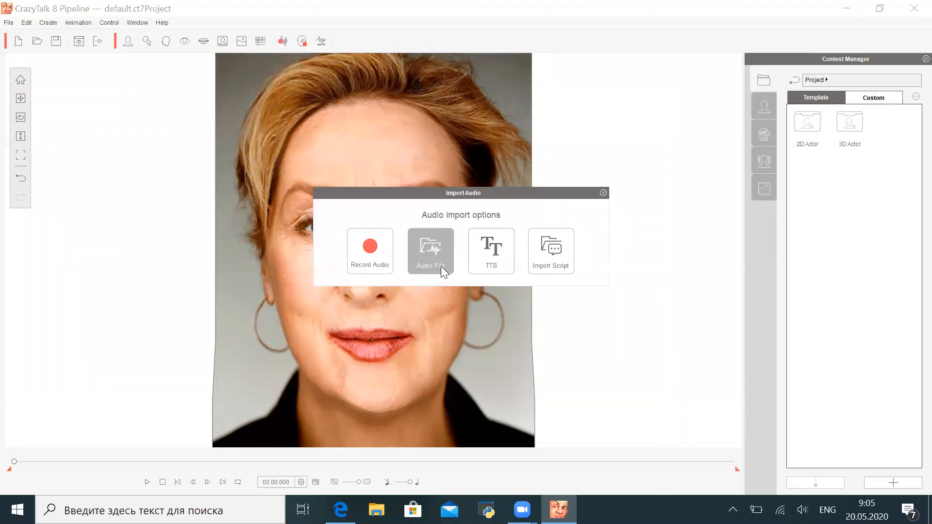
pyautogui.click(440, 267)
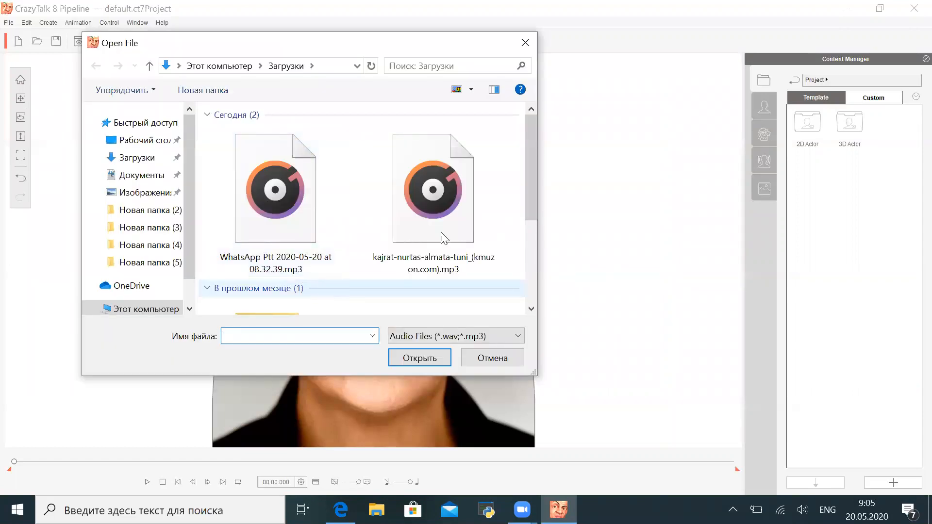
pyautogui.click(301, 209)
pyautogui.doubleClick(301, 210)
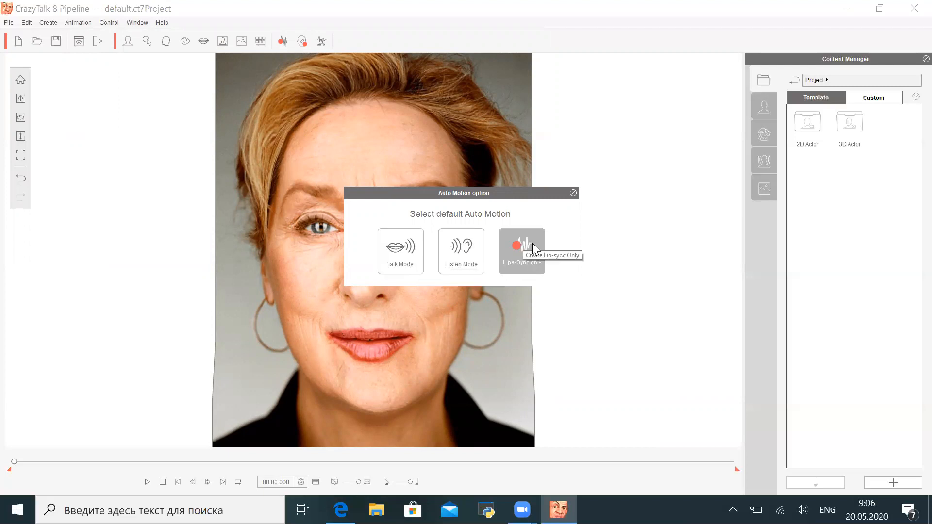
pyautogui.click(401, 260)
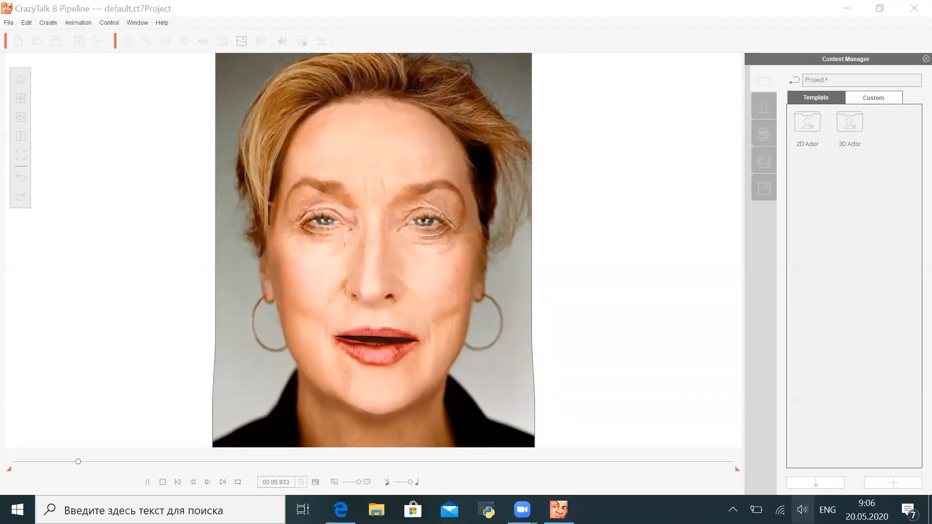
# Raise the system speaker volume to 100 and stop the talking animation's playback
pyautogui.click(803, 511)
pyautogui.scroll(1, 794, 483)
pyautogui.moveTo(810, 477); pyautogui.dragTo(895, 475)
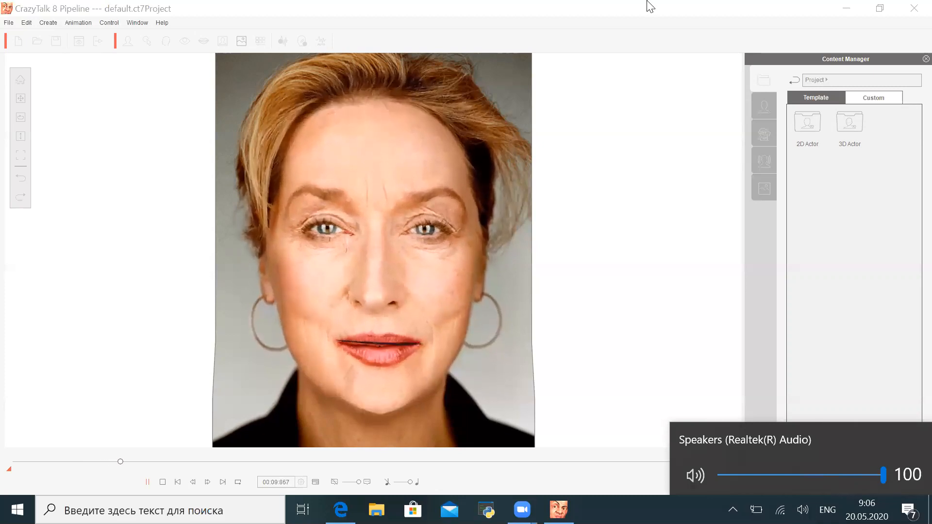
pyautogui.click(649, 7)
pyautogui.press('space')
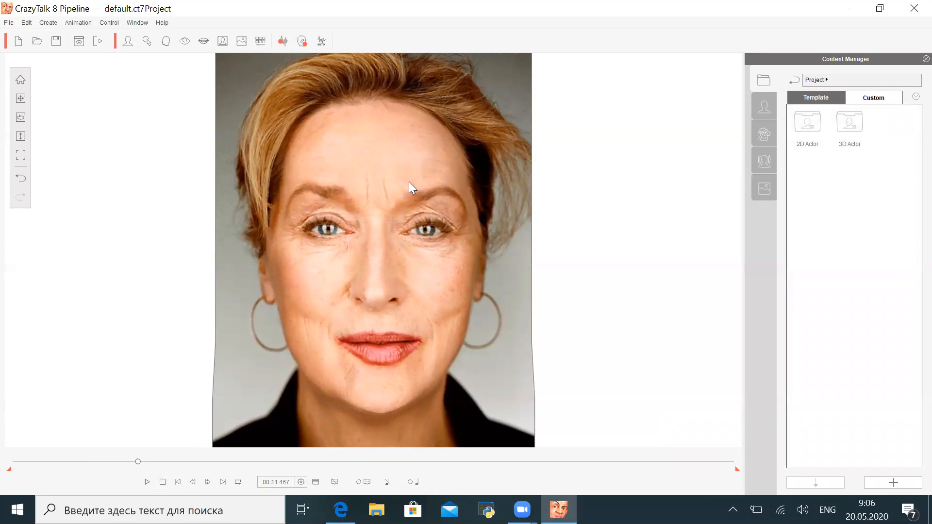
# Open Face Puppet, return the playhead to the start of the timeline, and choose the realistic woman's face animation profile
pyautogui.click(302, 41)
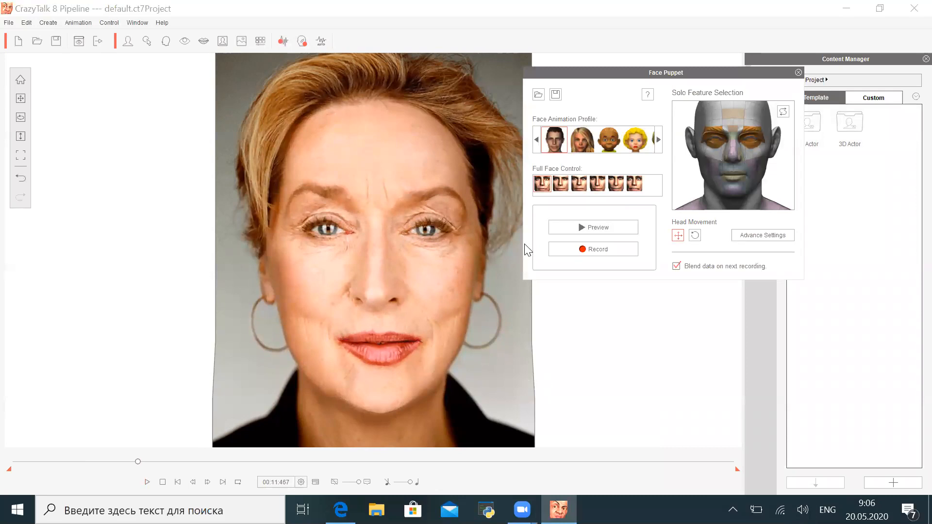
pyautogui.moveTo(689, 75); pyautogui.dragTo(680, 122)
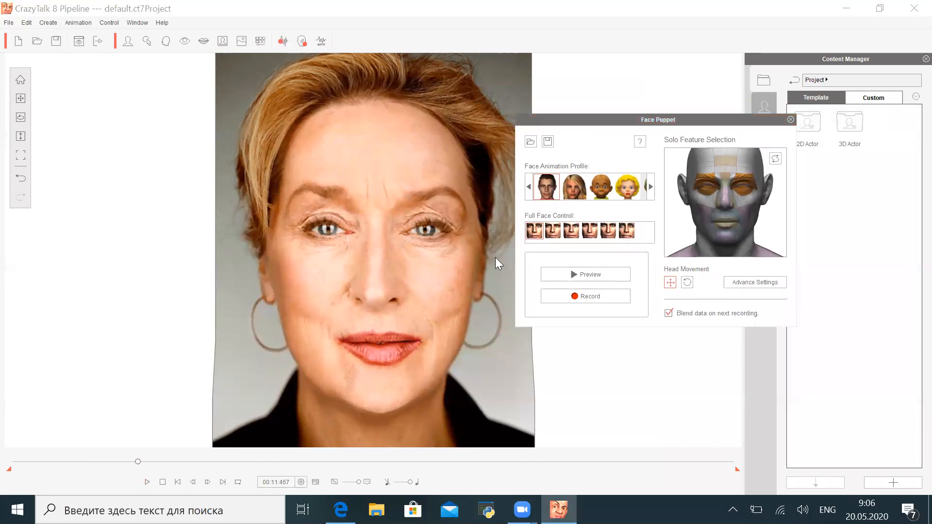
pyautogui.click(139, 461)
pyautogui.moveTo(118, 462); pyautogui.dragTo(11, 469)
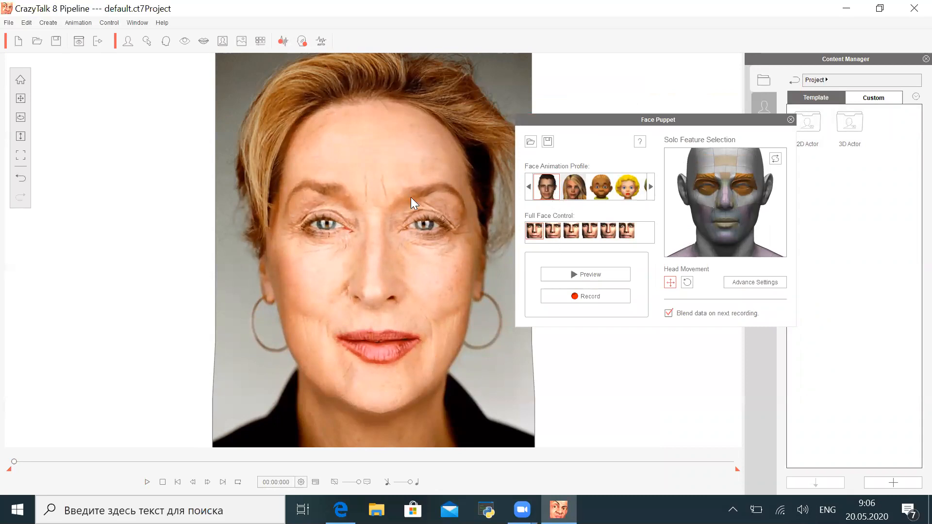
pyautogui.click(576, 192)
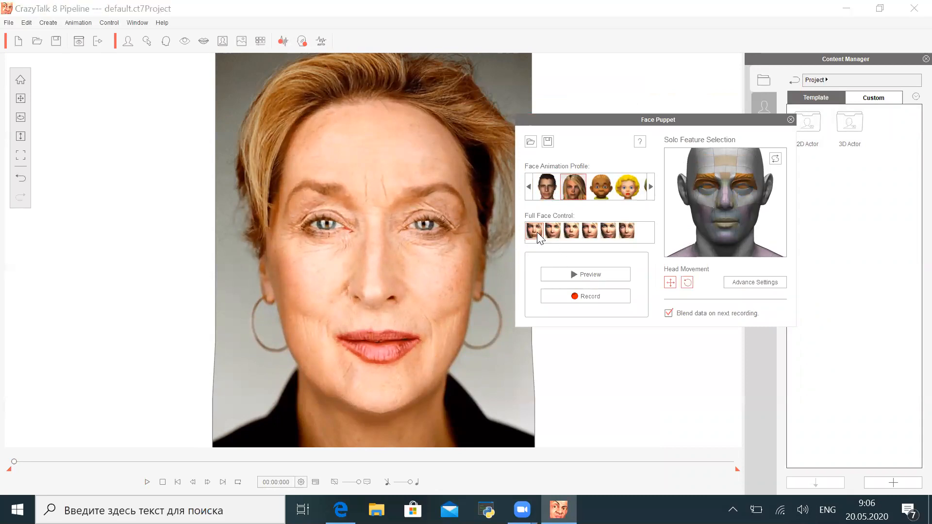
# Preview the first and second full face controls on the actor by moving the face live
pyautogui.click(571, 274)
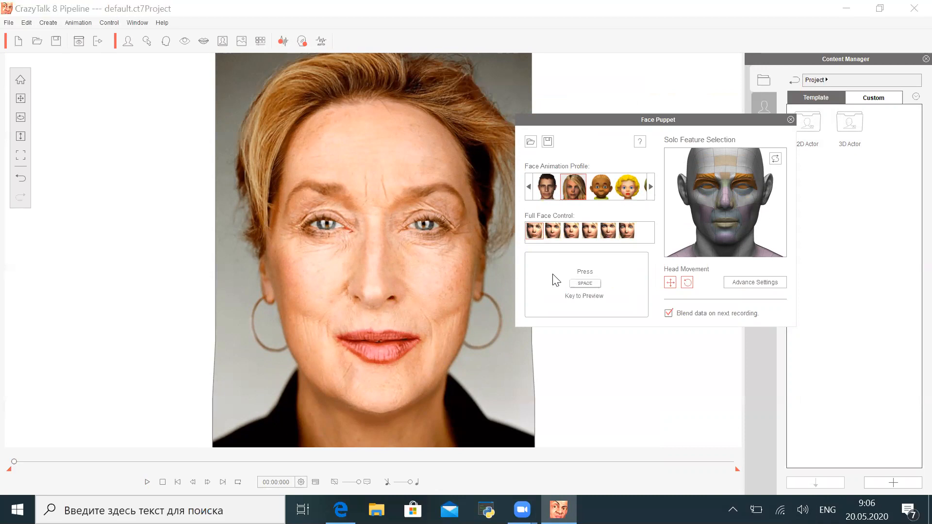
pyautogui.press('space')
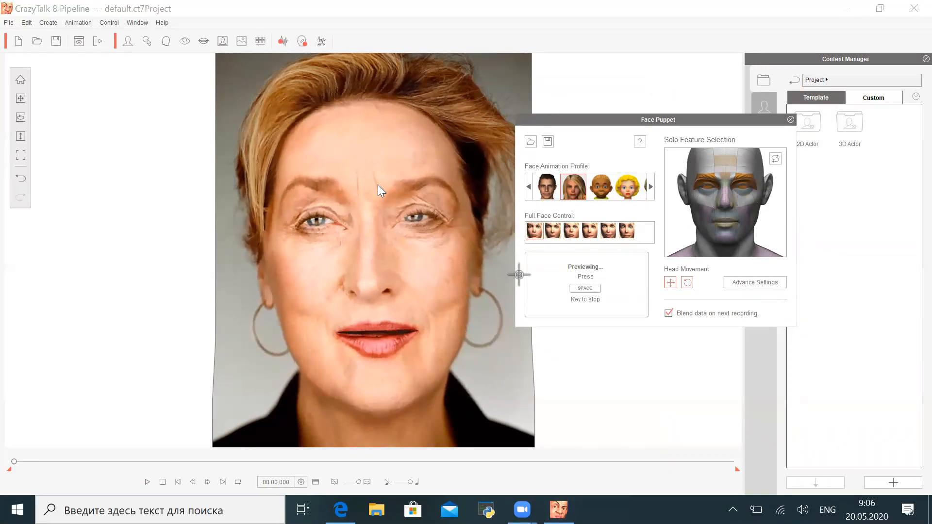
pyautogui.press('space')
pyautogui.click(554, 233)
pyautogui.click(580, 273)
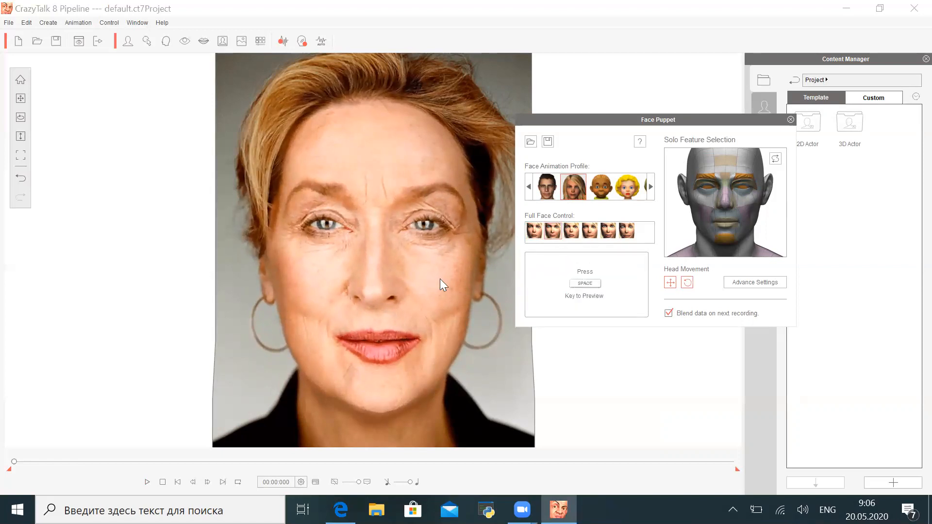
pyautogui.press('space')
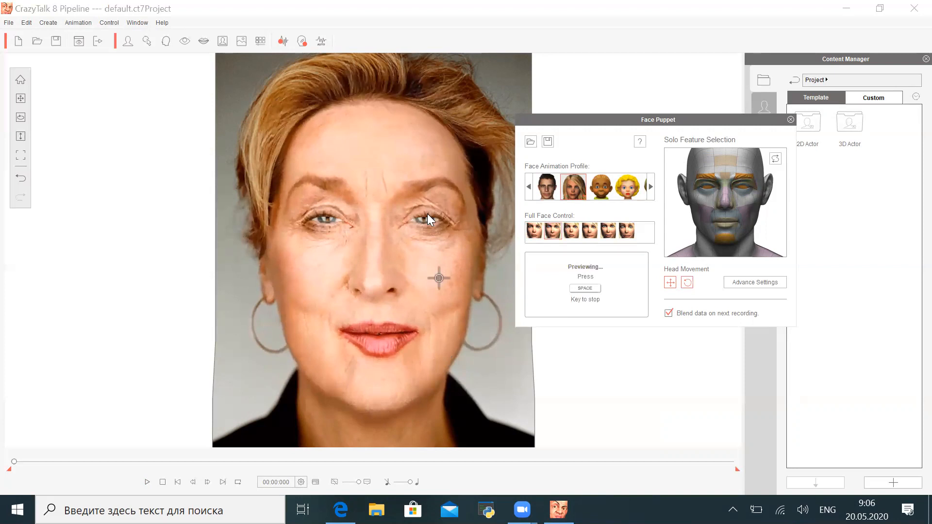
pyautogui.press('space')
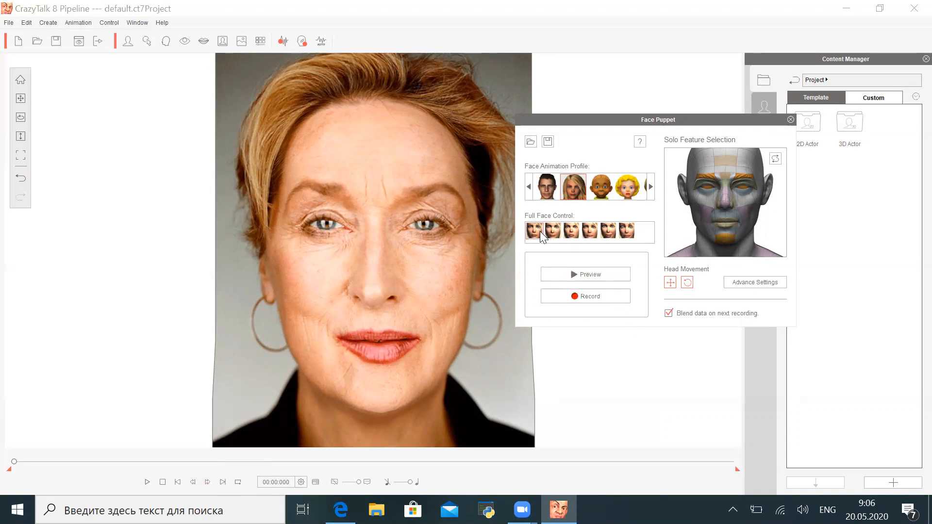
# Record a short facial performance from the timeline start using the first full face control
pyautogui.click(597, 295)
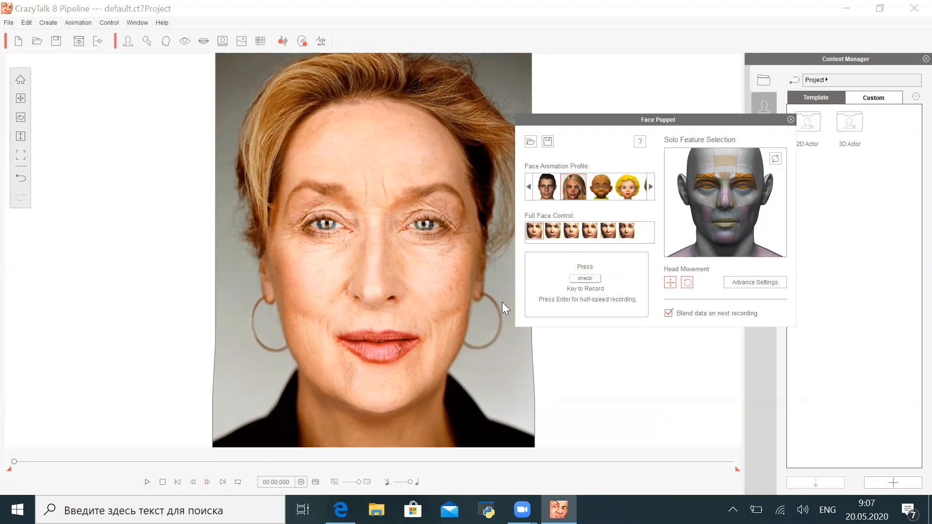
pyautogui.press('space')
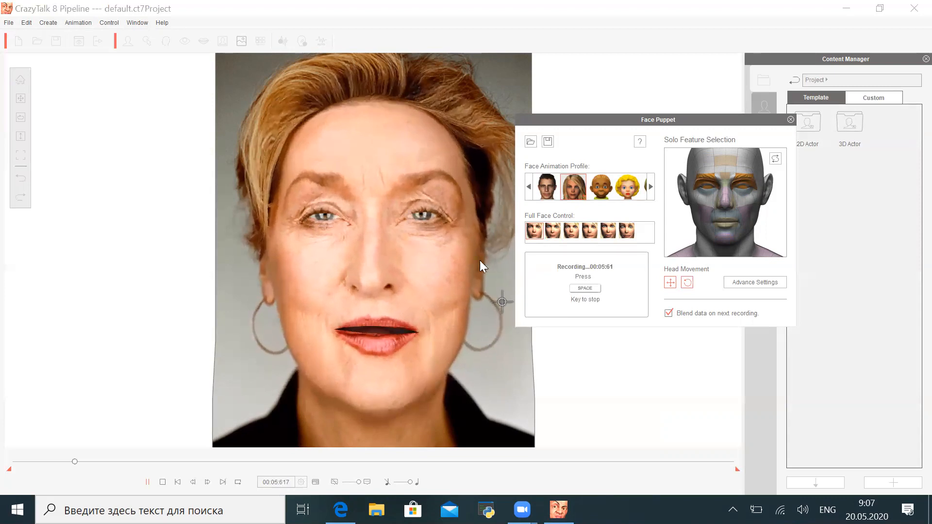
pyautogui.press('space')
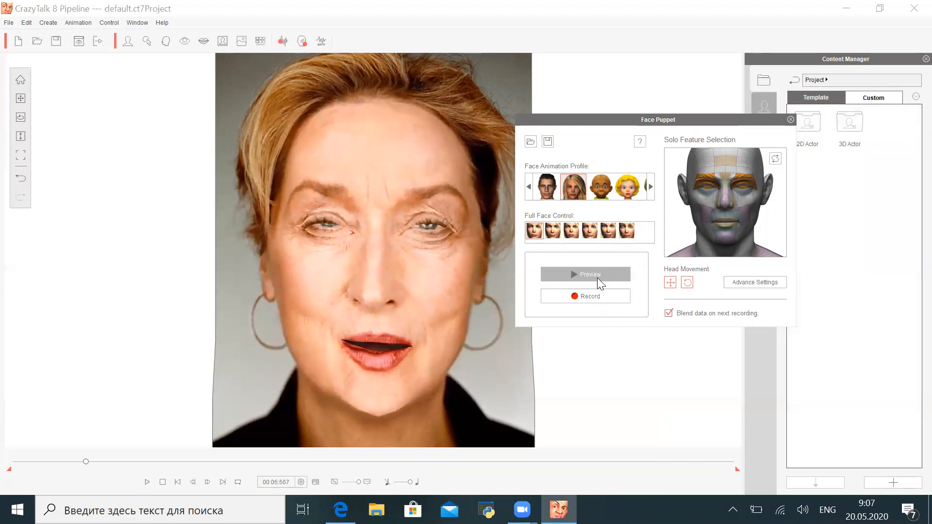
# Record a further facial performance from the current frame with the third full face control, and close Face Puppet
pyautogui.click(570, 231)
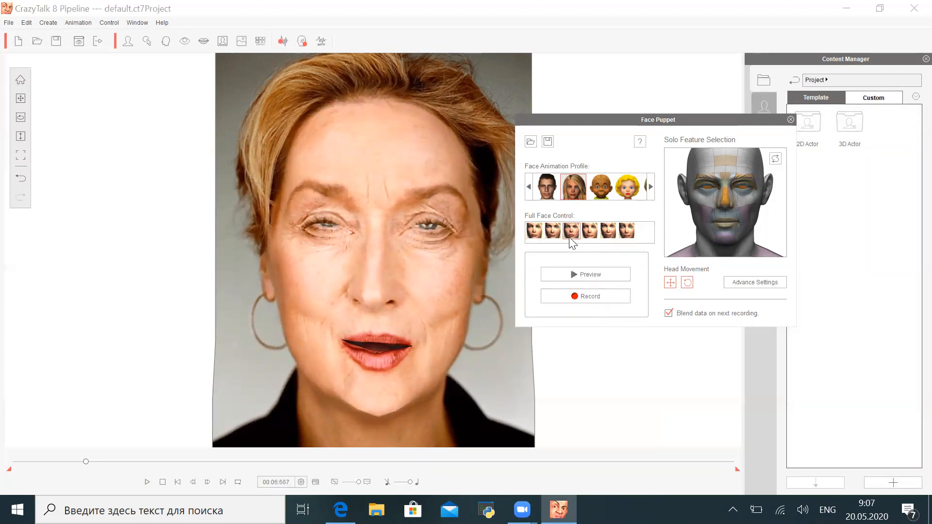
pyautogui.click(597, 297)
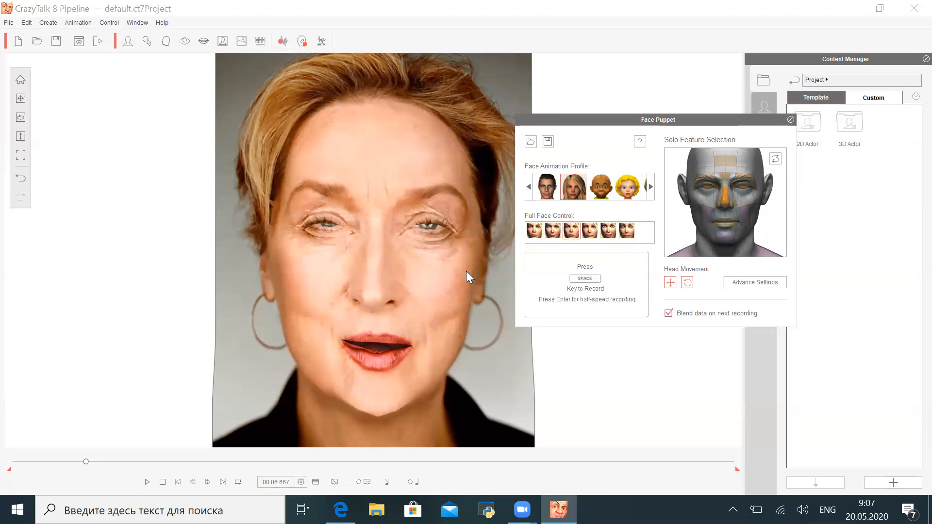
pyautogui.press('space')
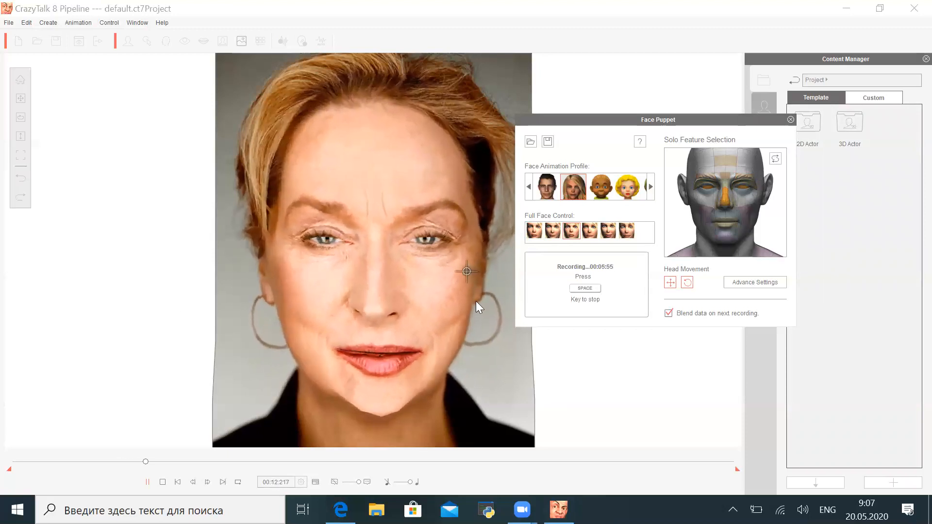
pyautogui.press('space')
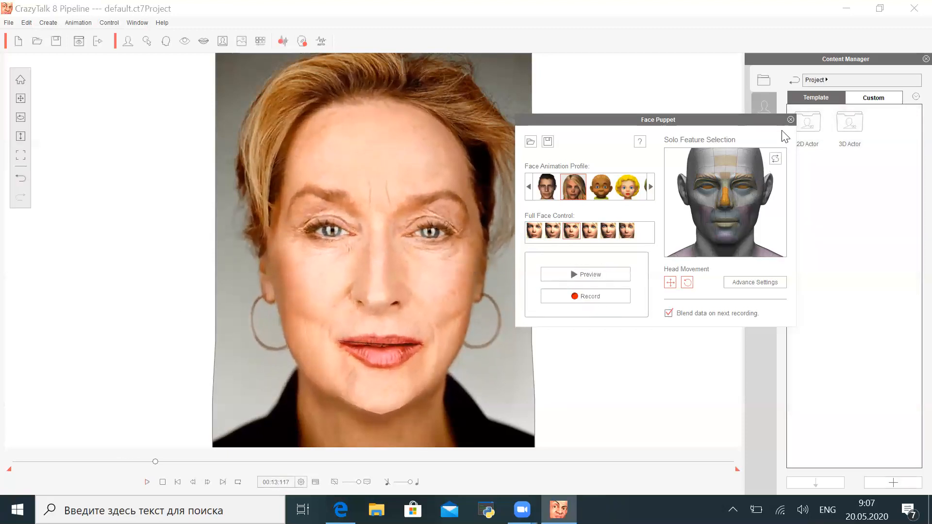
pyautogui.click(790, 119)
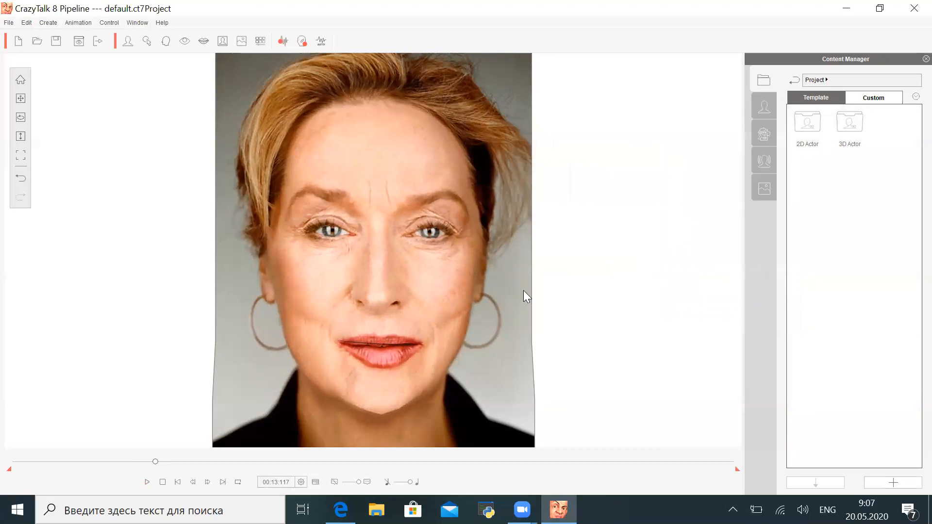
# Import the song "kajrat-nurtas-almata-tuni_(kmuzon.com).mp3" with the Talk Mode auto motion and play back the resulting animation
pyautogui.click(281, 39)
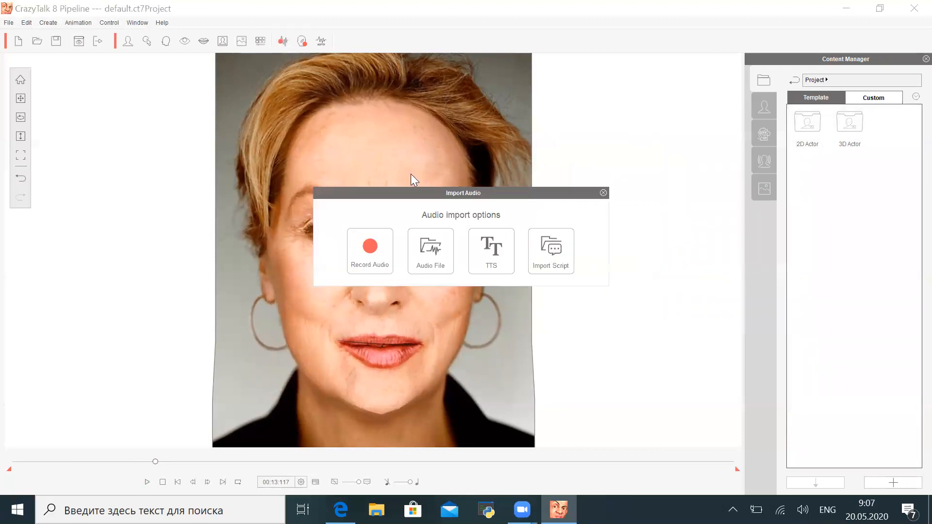
pyautogui.click(440, 269)
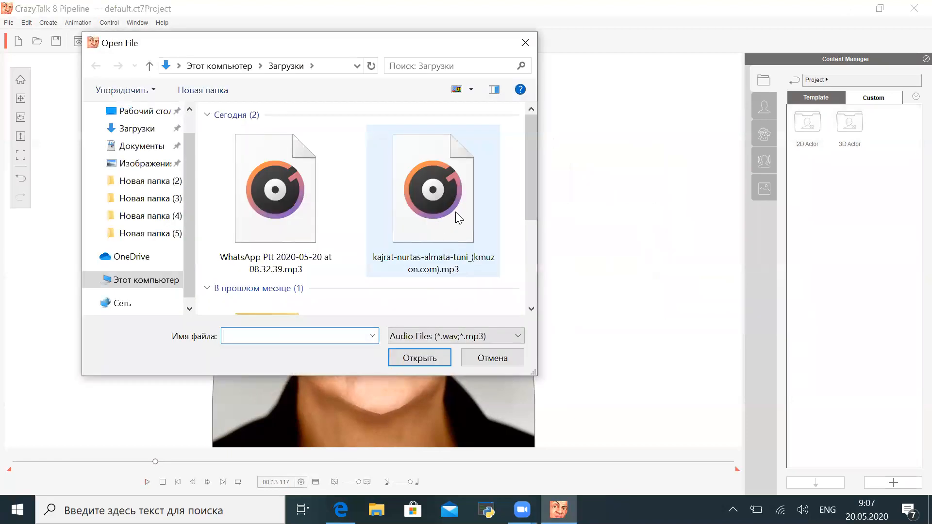
pyautogui.doubleClick(443, 215)
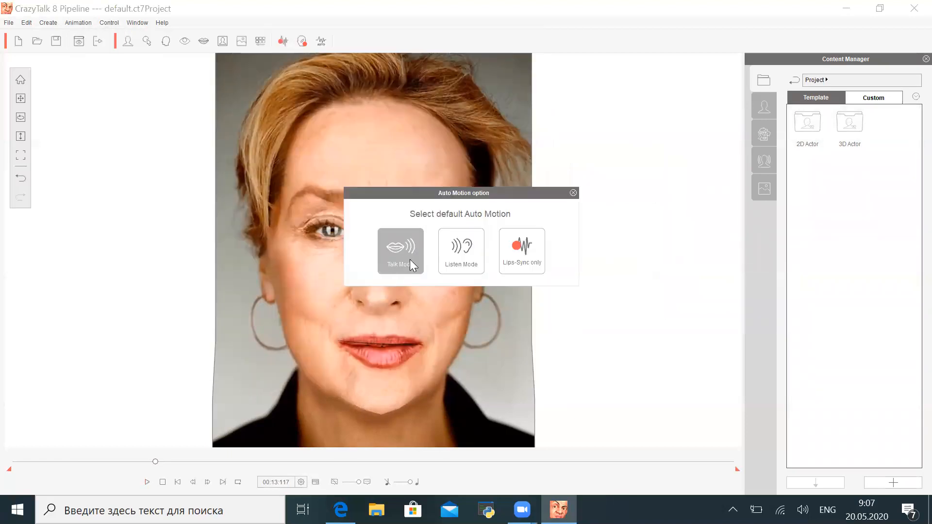
pyautogui.click(408, 259)
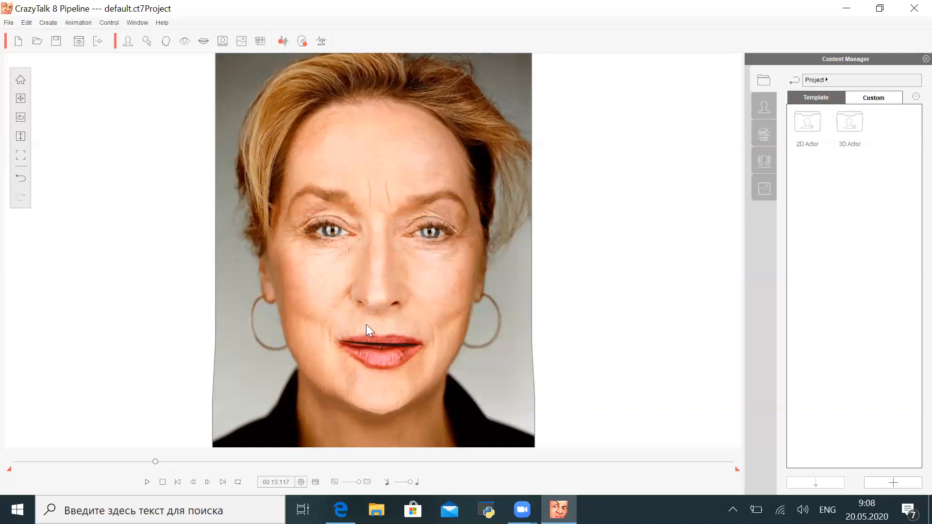
pyautogui.press('space')
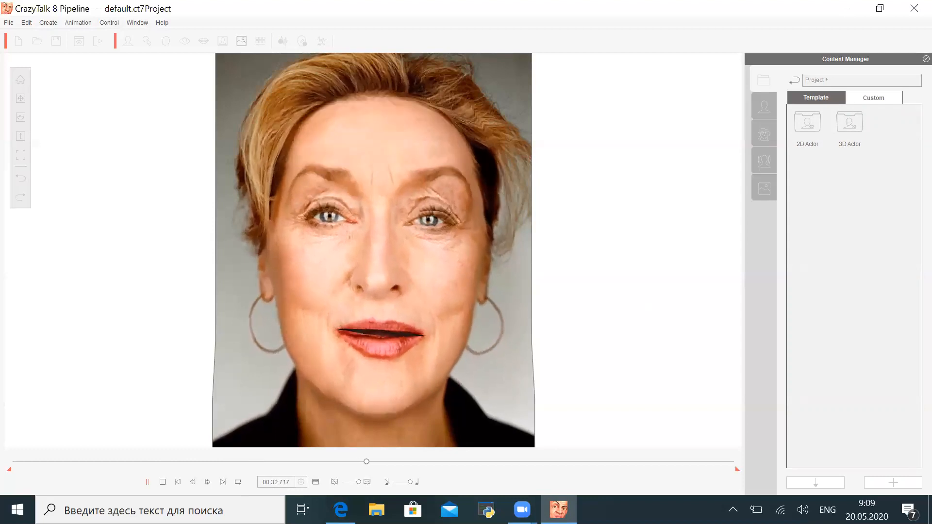
pyautogui.click(147, 482)
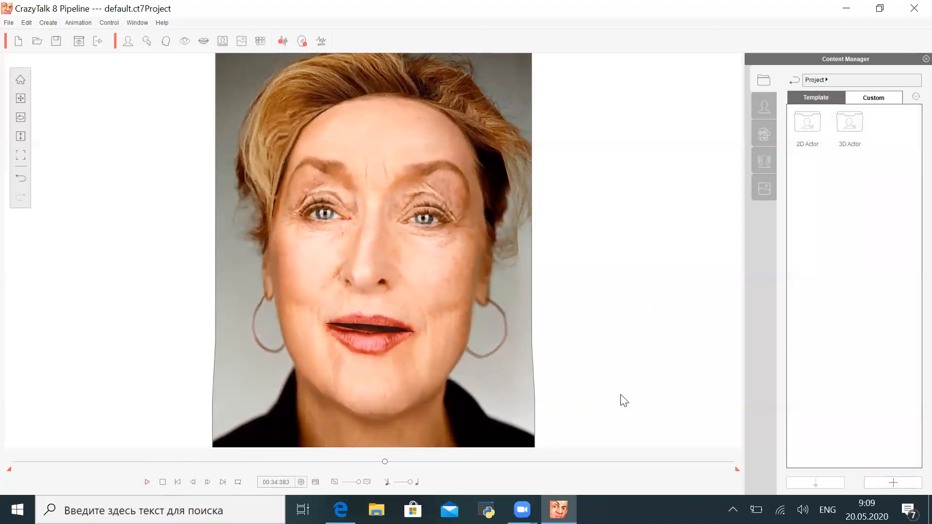